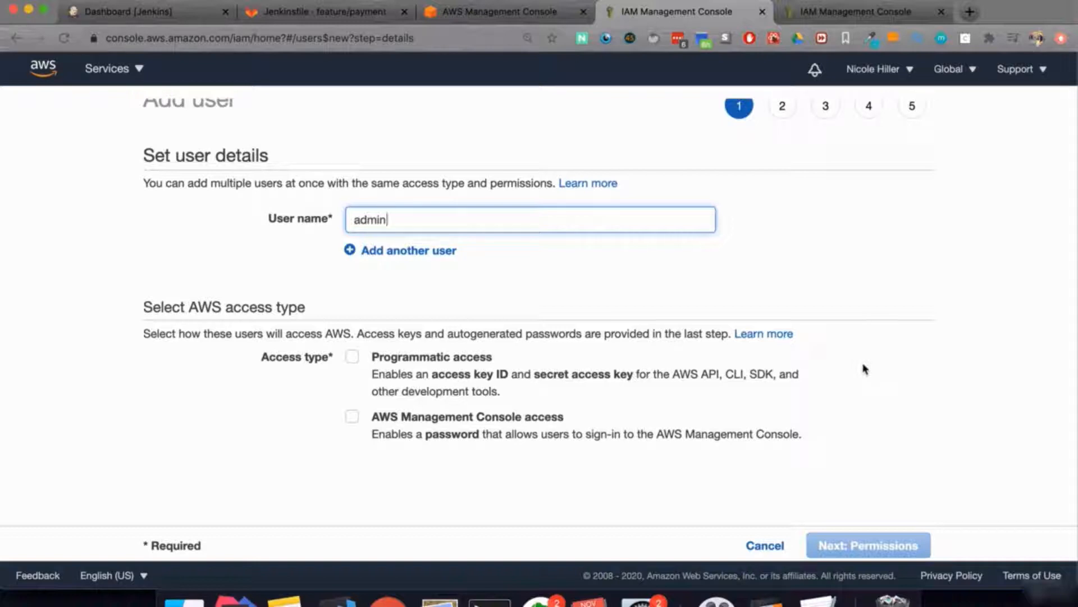
# Give the new admin user programmatic and AWS Management Console access with an autogenerated password and required reset, and continue to permissions.
pyautogui.click(355, 356)
pyautogui.click(352, 416)
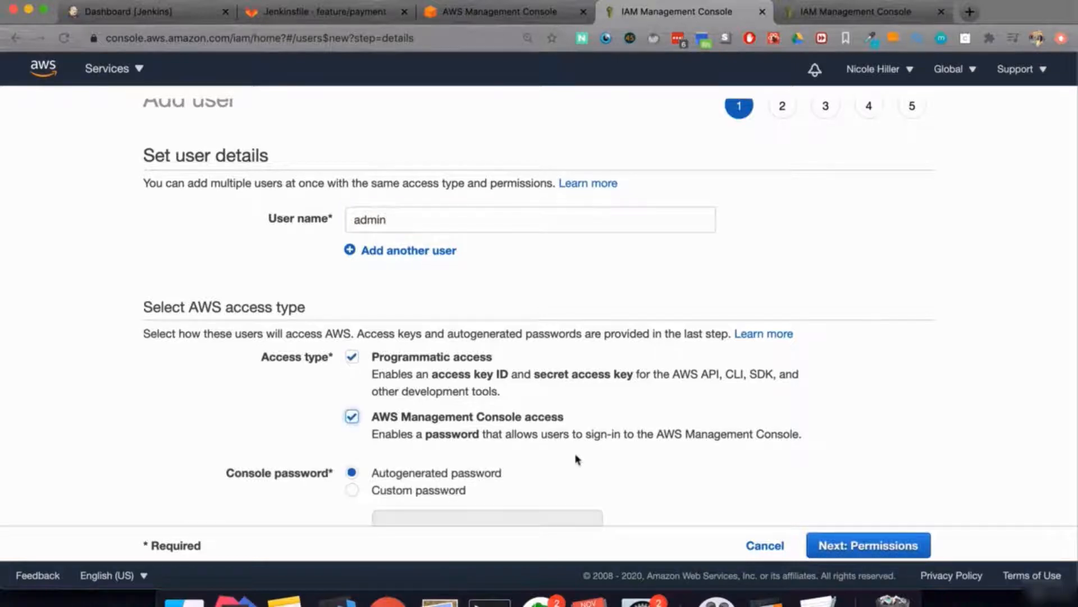
pyautogui.scroll(-1, 577, 459)
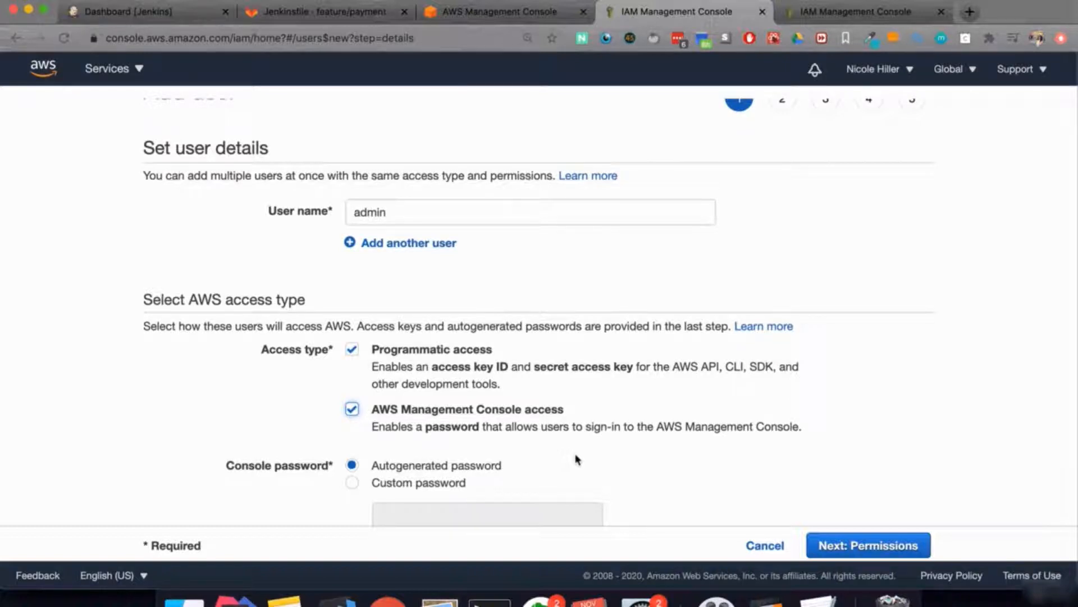
pyautogui.scroll(-3, 508, 474)
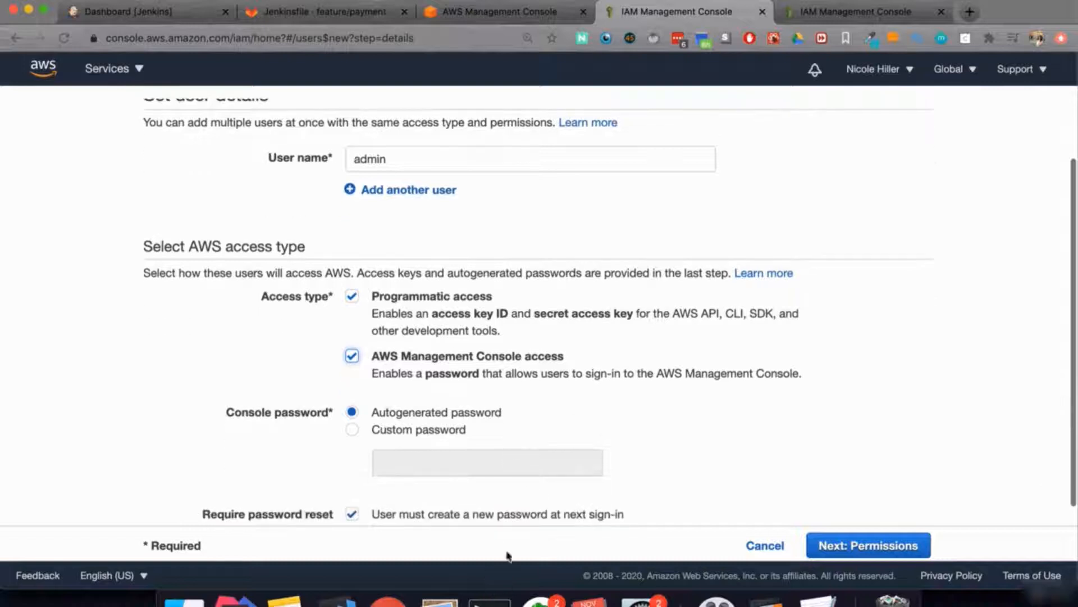
pyautogui.click(351, 356)
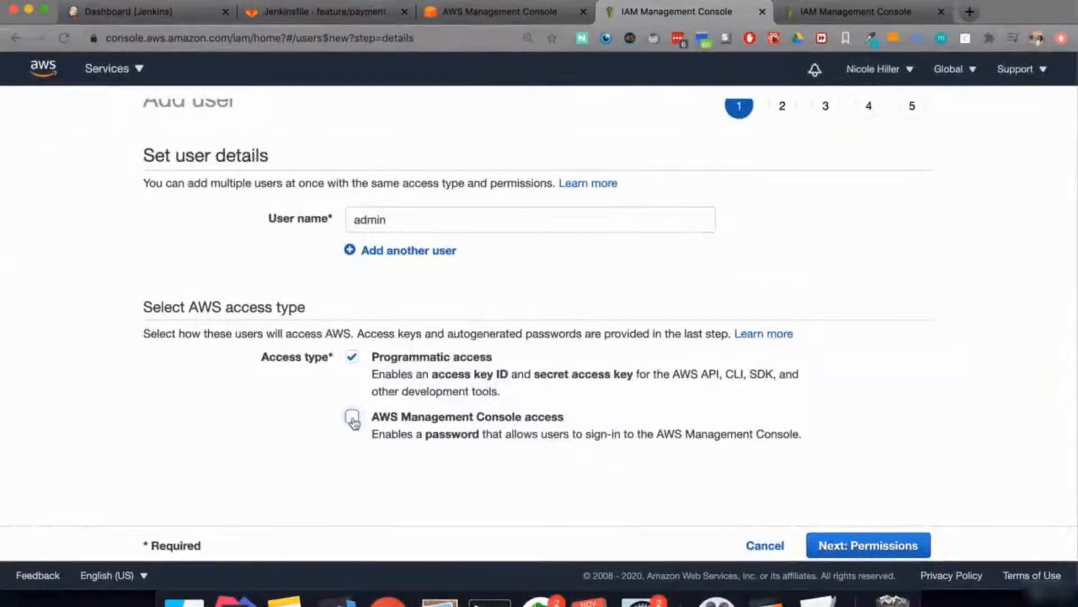
pyautogui.click(352, 418)
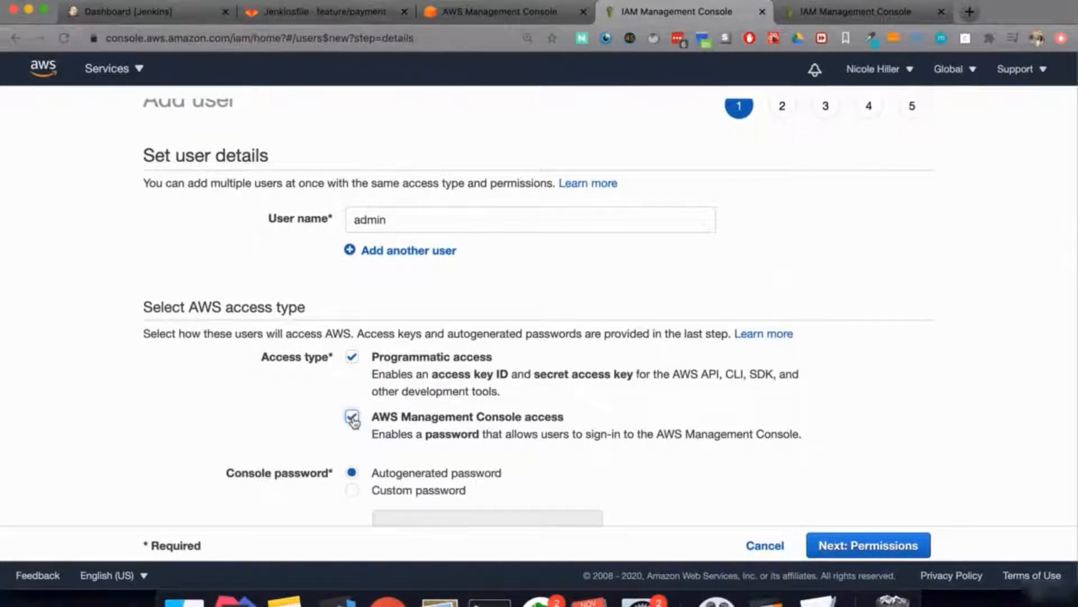
pyautogui.scroll(-5, 537, 482)
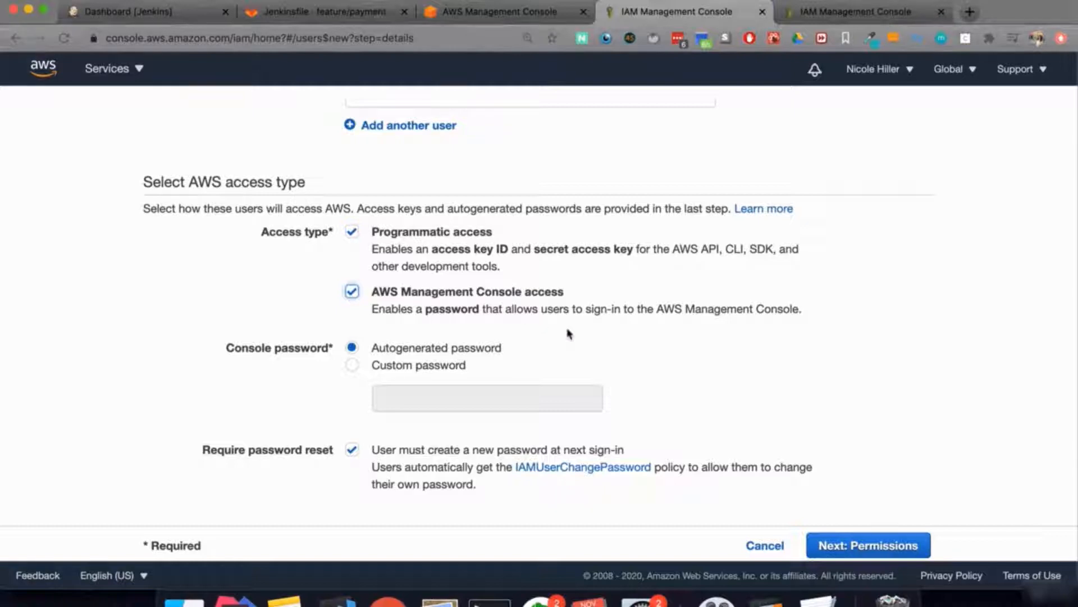
pyautogui.scroll(4, 569, 333)
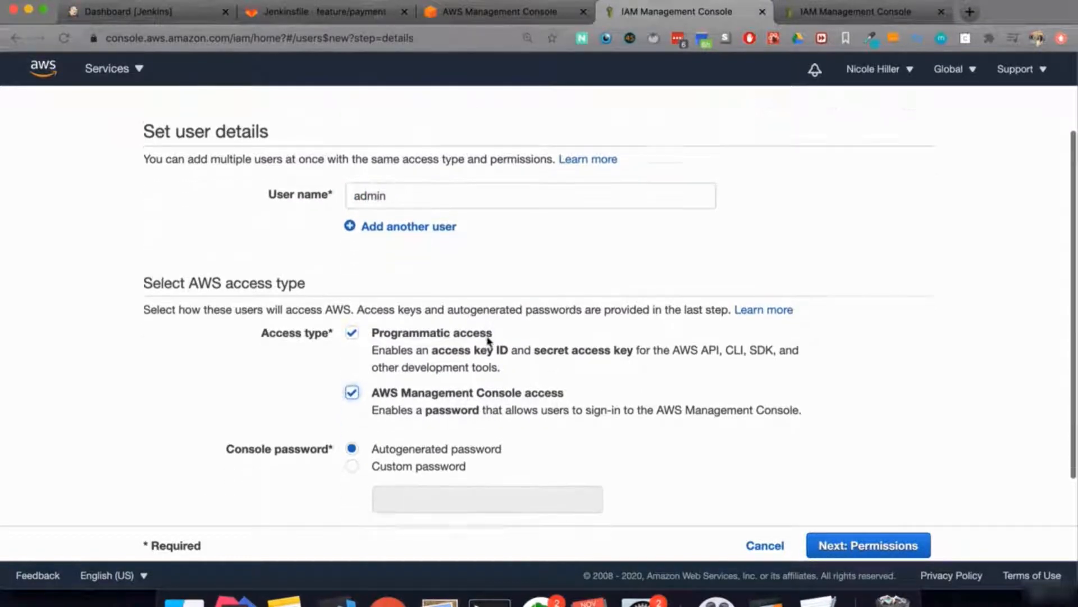
pyautogui.scroll(-3, 433, 459)
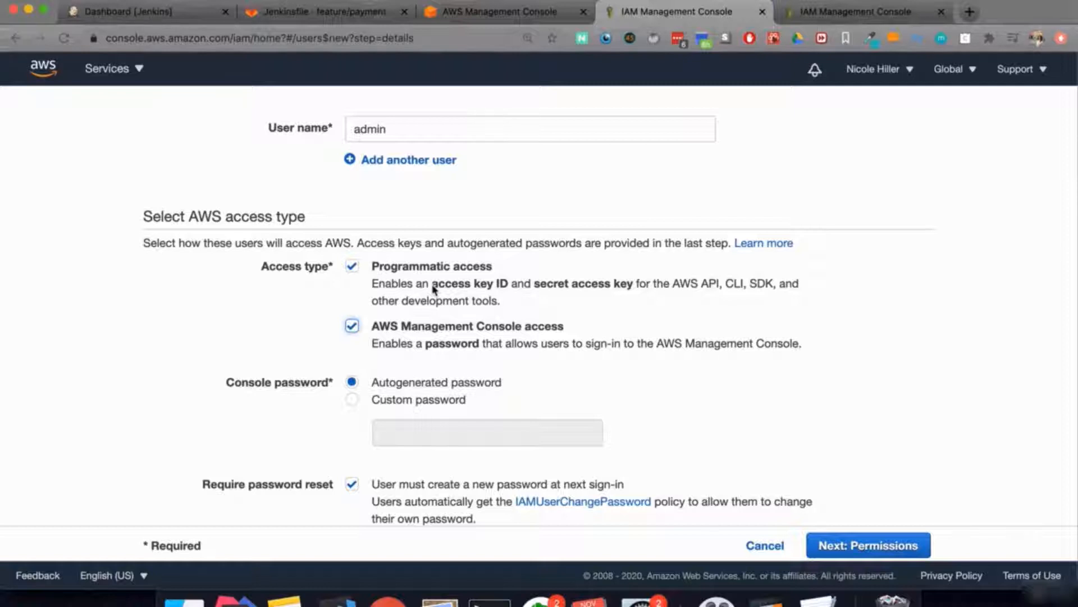
pyautogui.scroll(-1, 674, 404)
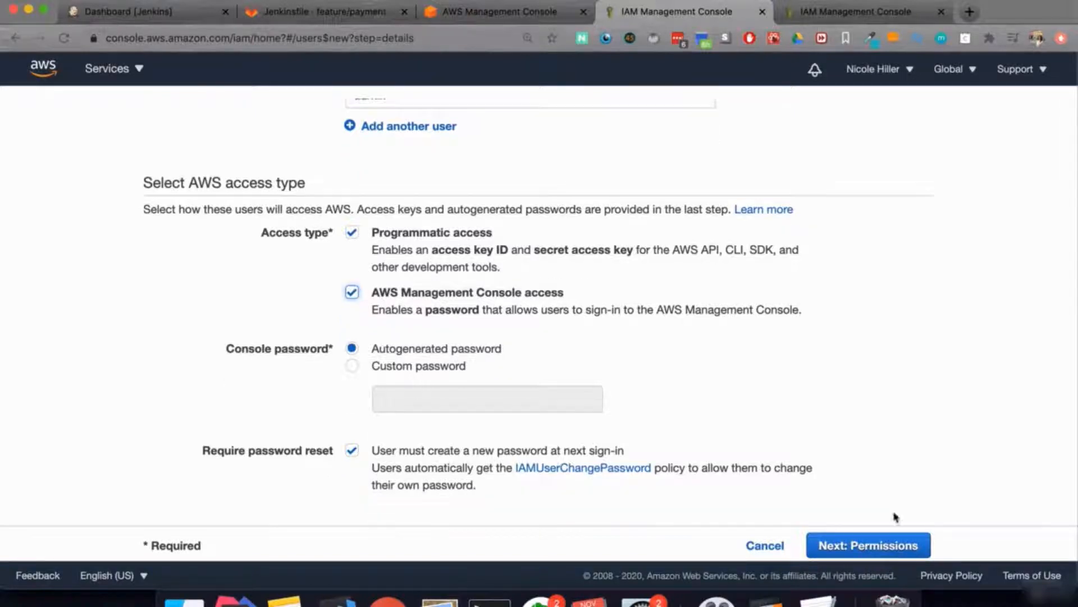
pyautogui.click(859, 548)
# Choose to attach existing policies directly as the way to set the user's permissions.
pyautogui.scroll(-1, 505, 505)
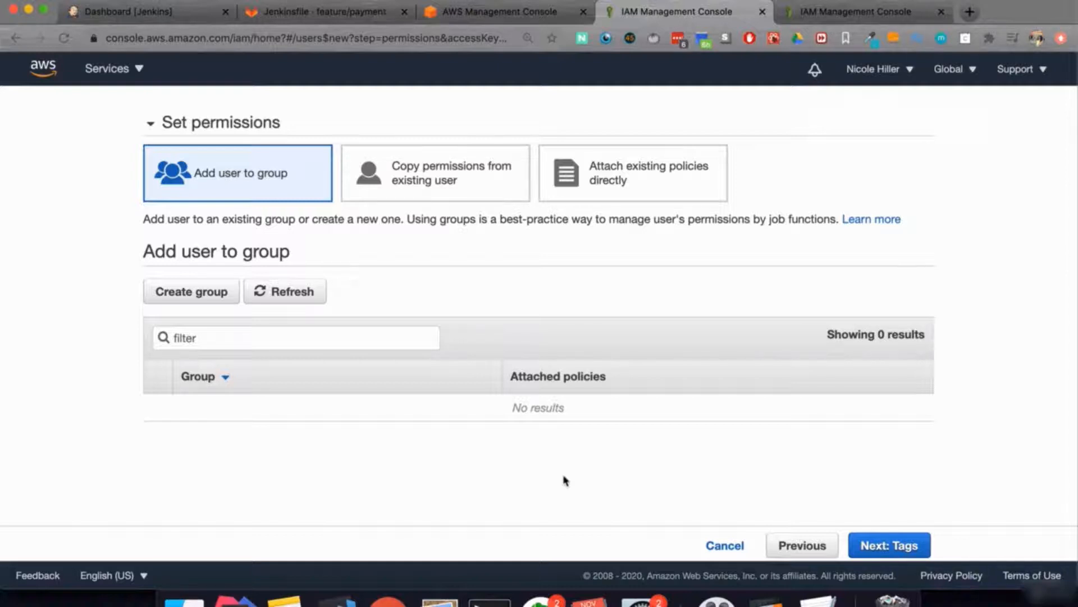
pyautogui.scroll(2, 948, 275)
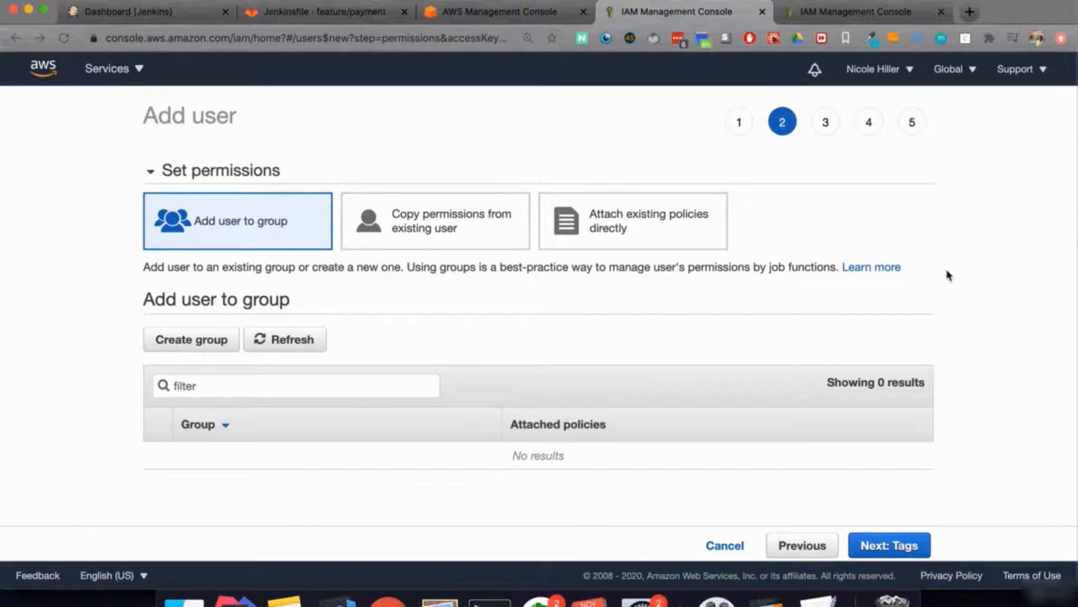
pyautogui.click(651, 231)
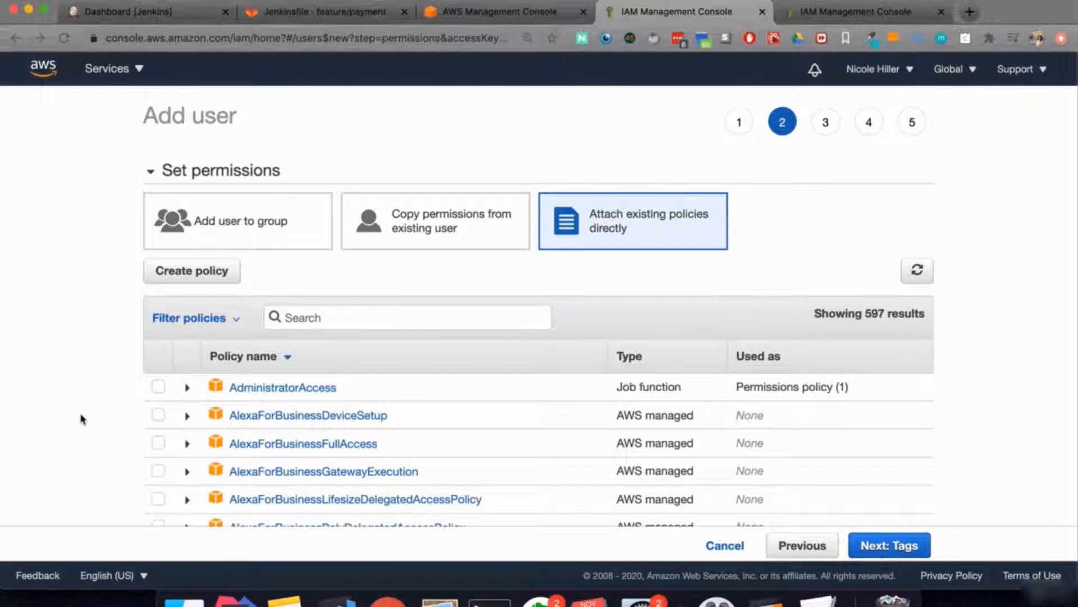
# Look through the list of existing policies to see which permissions can be attached to the user.
pyautogui.scroll(-5, 82, 419)
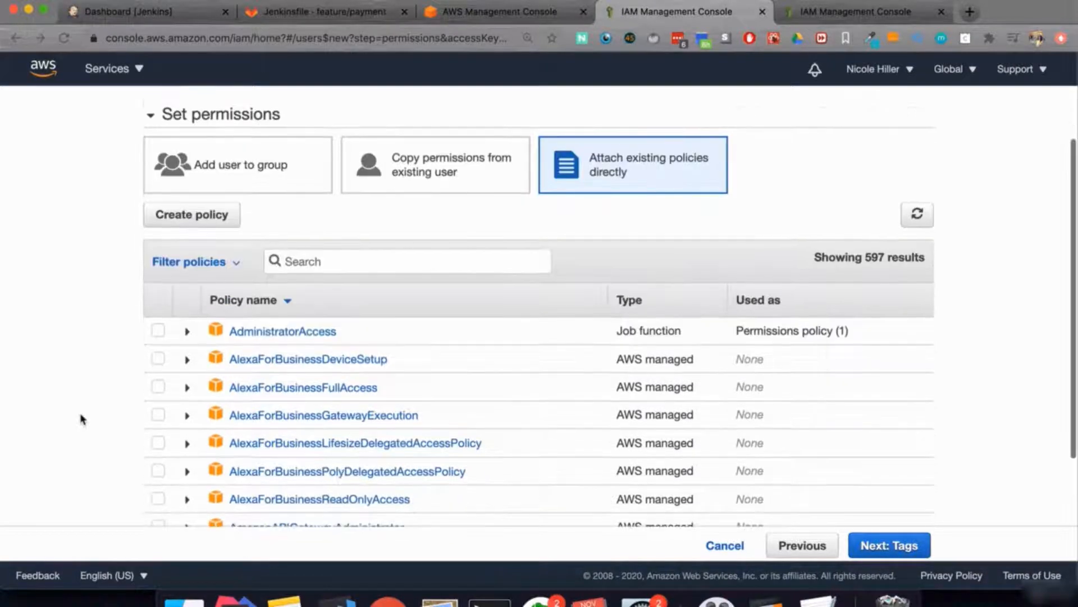
pyautogui.scroll(-3, 103, 373)
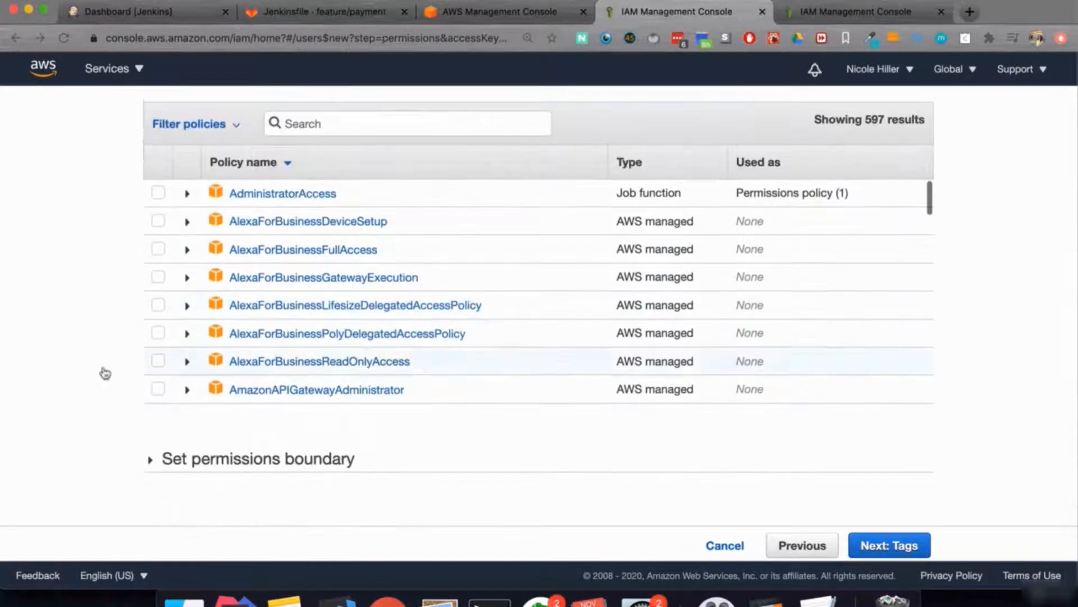
pyautogui.scroll(4, 79, 377)
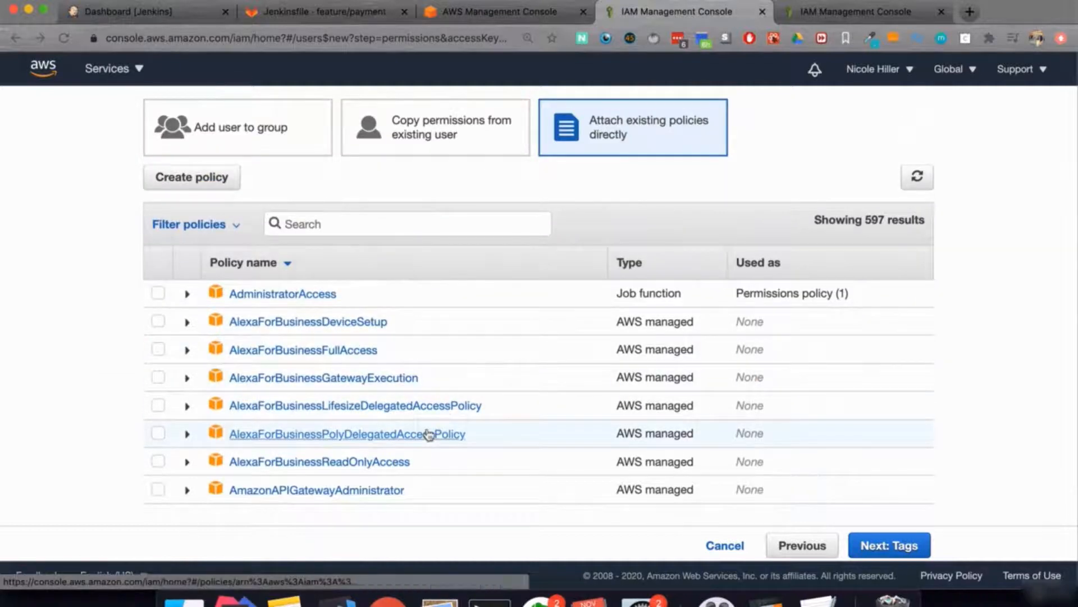
pyautogui.scroll(-2, 429, 434)
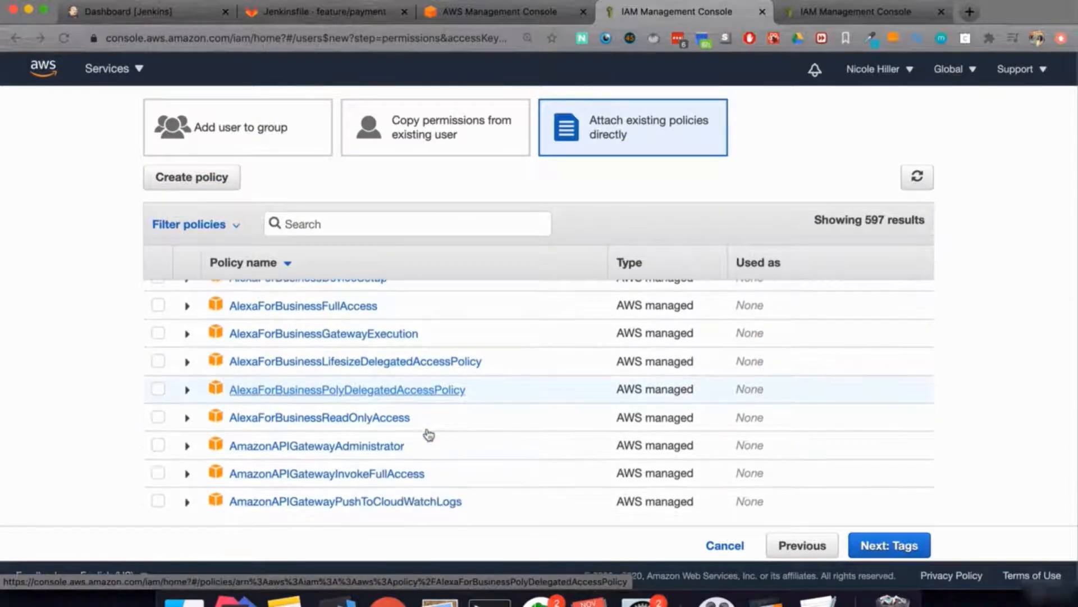
pyautogui.scroll(-15, 428, 434)
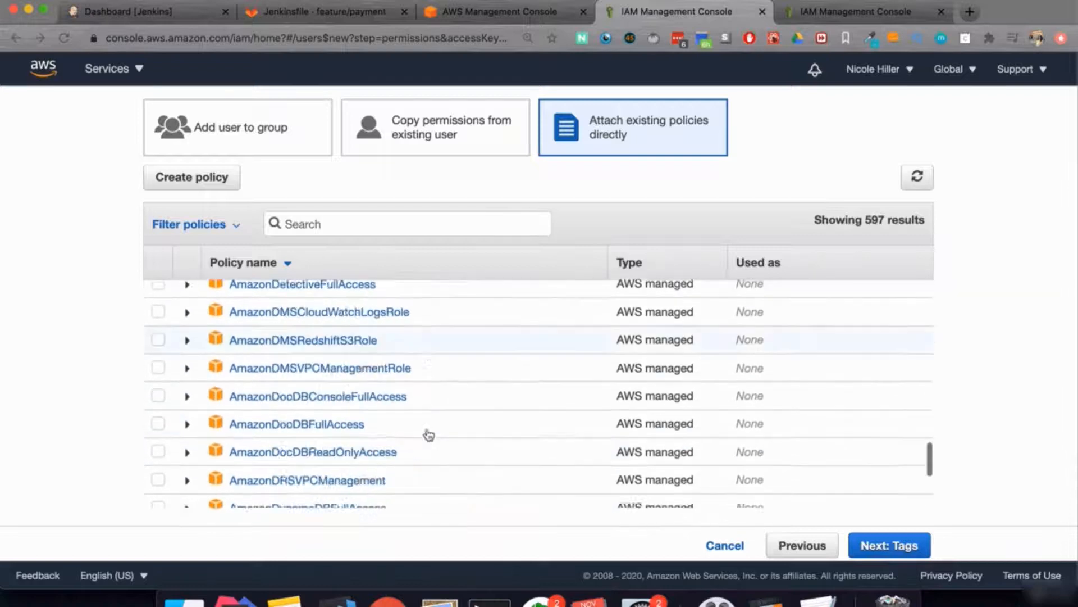
pyautogui.scroll(-15, 433, 344)
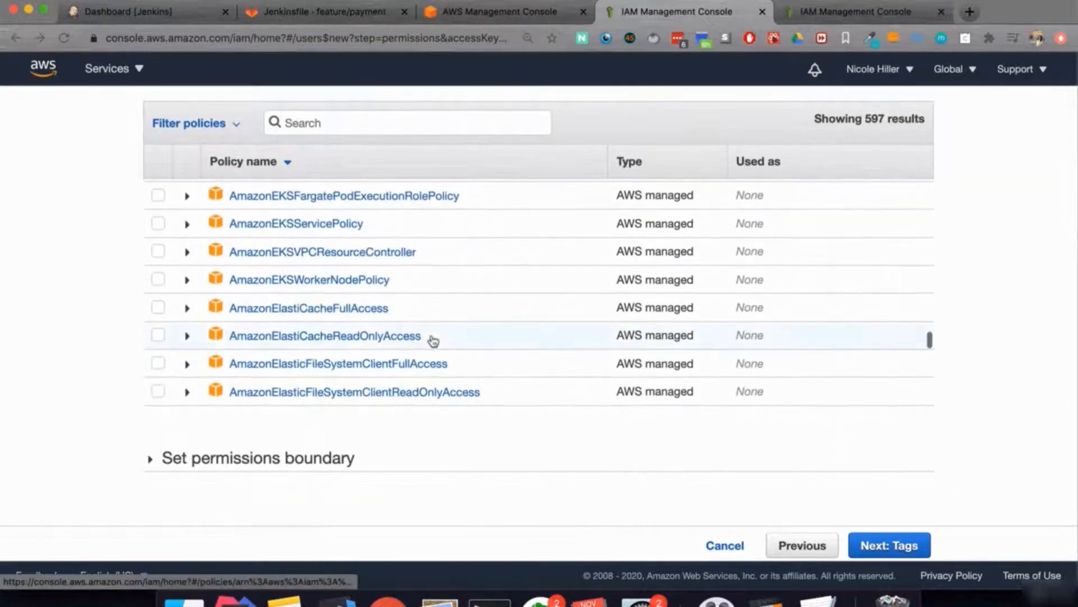
pyautogui.scroll(-1, 453, 253)
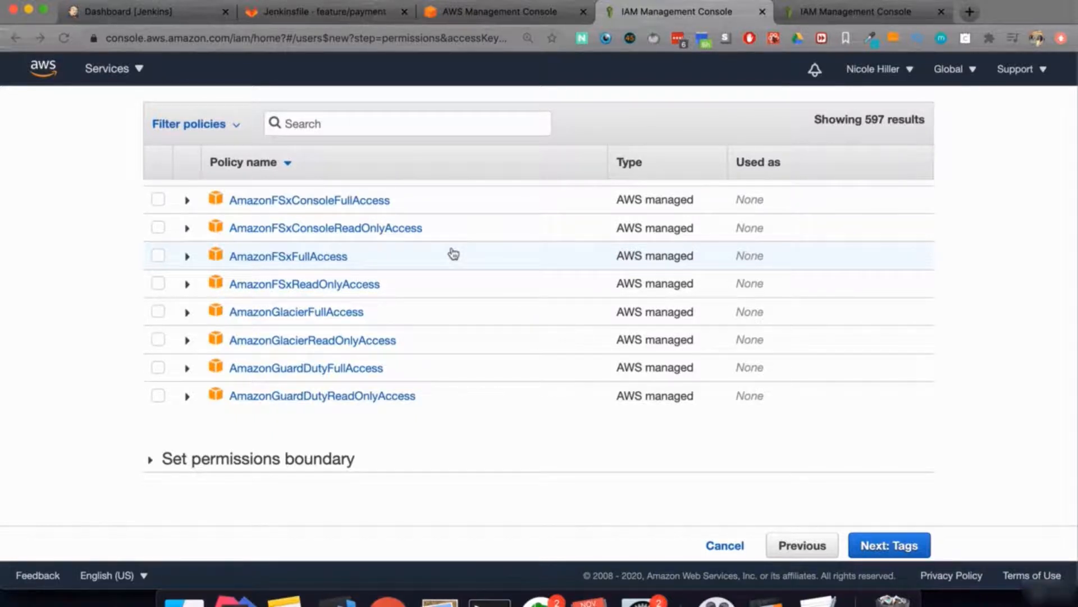
pyautogui.scroll(2, 453, 254)
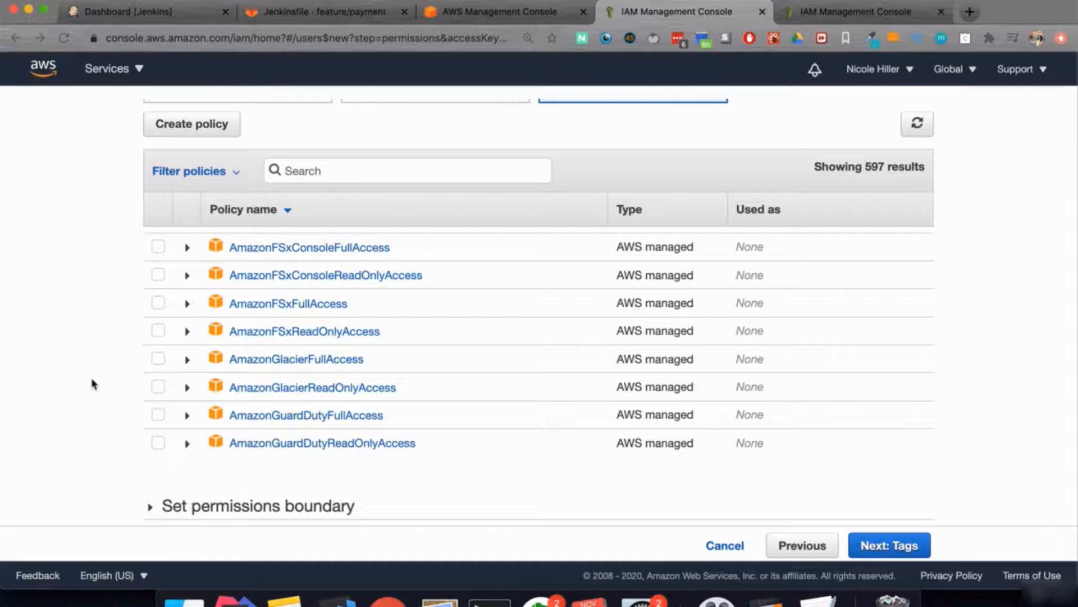
pyautogui.scroll(10, 84, 371)
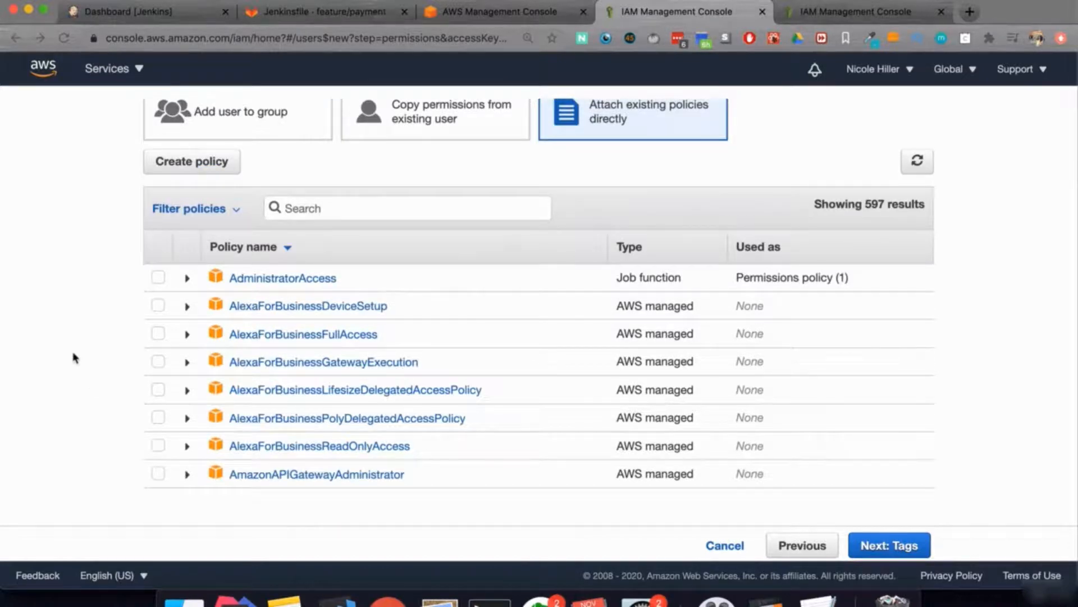
pyautogui.scroll(3, 75, 357)
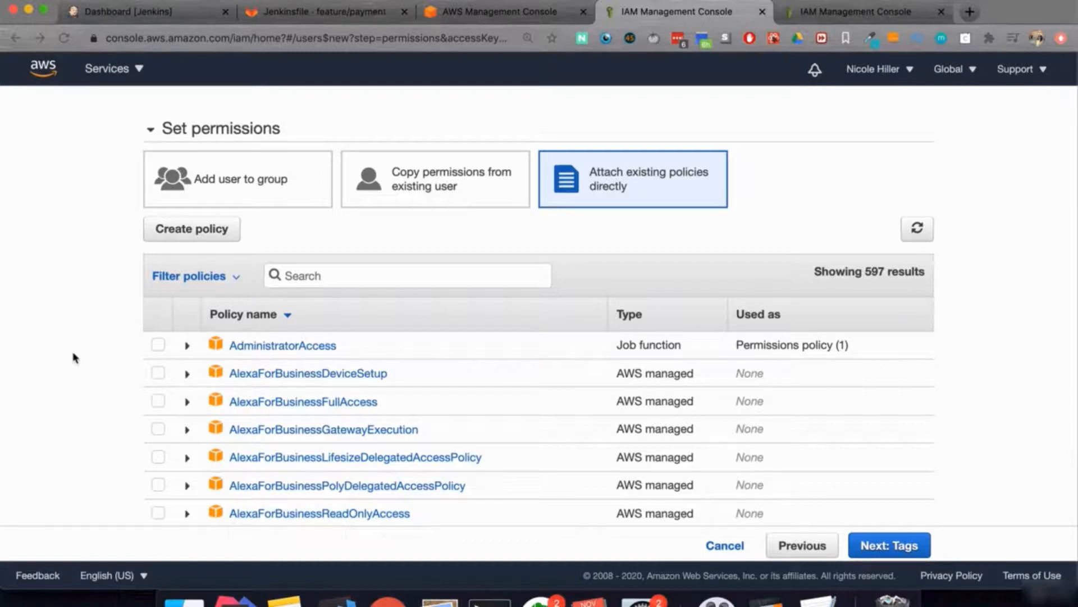
# Expand the AdministratorAccess policy and examine its policy summary.
pyautogui.click(187, 345)
pyautogui.scroll(-5, 209, 436)
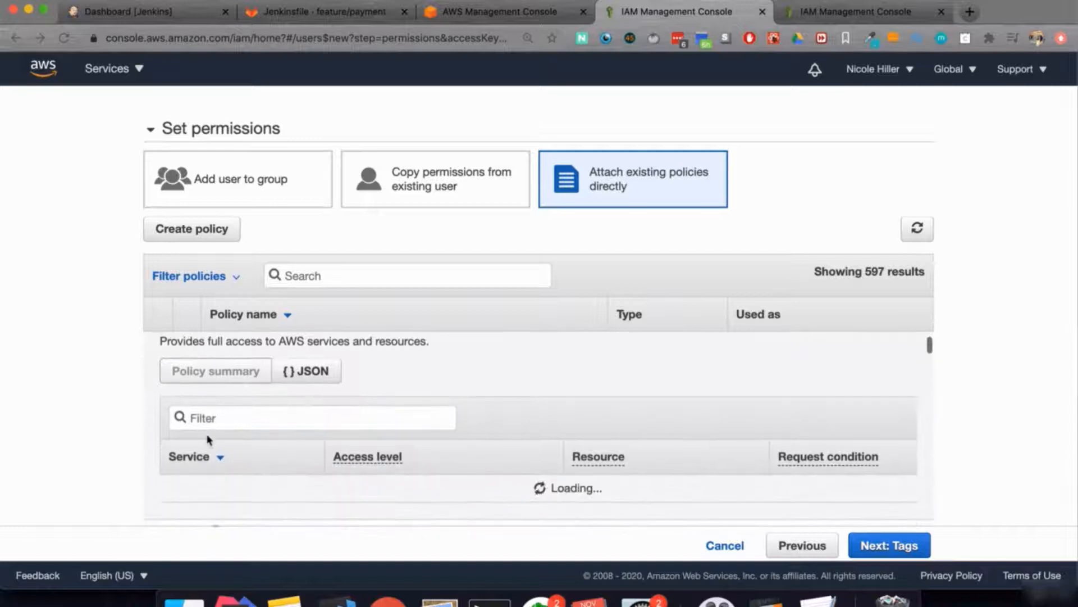
pyautogui.scroll(-1, 209, 440)
pyautogui.scroll(1, 208, 438)
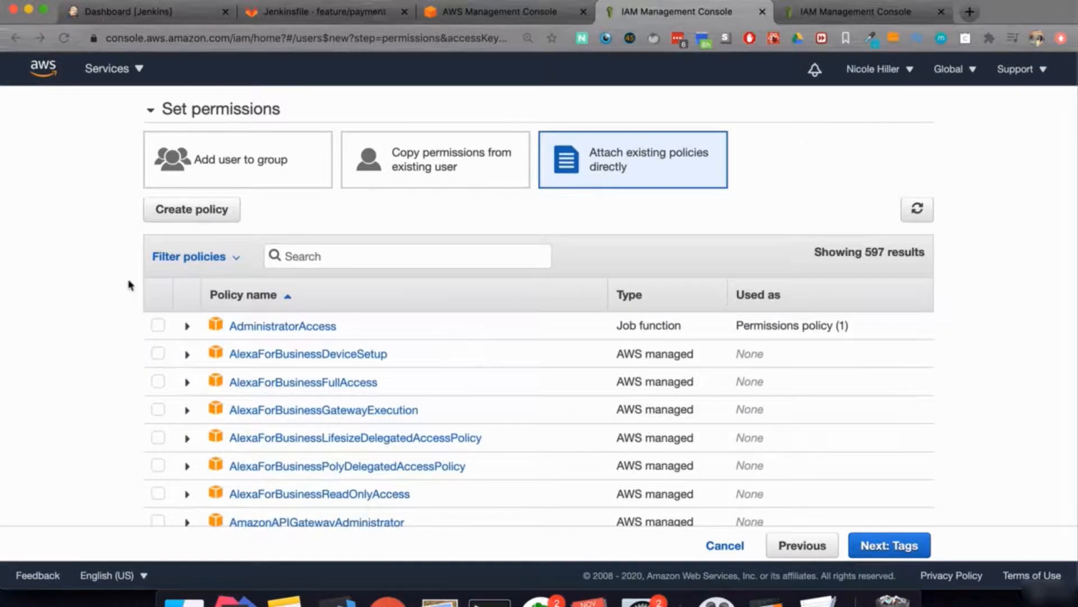
# Attach the AdministratorAccess policy to the user and continue to the review without adding tags.
pyautogui.click(159, 326)
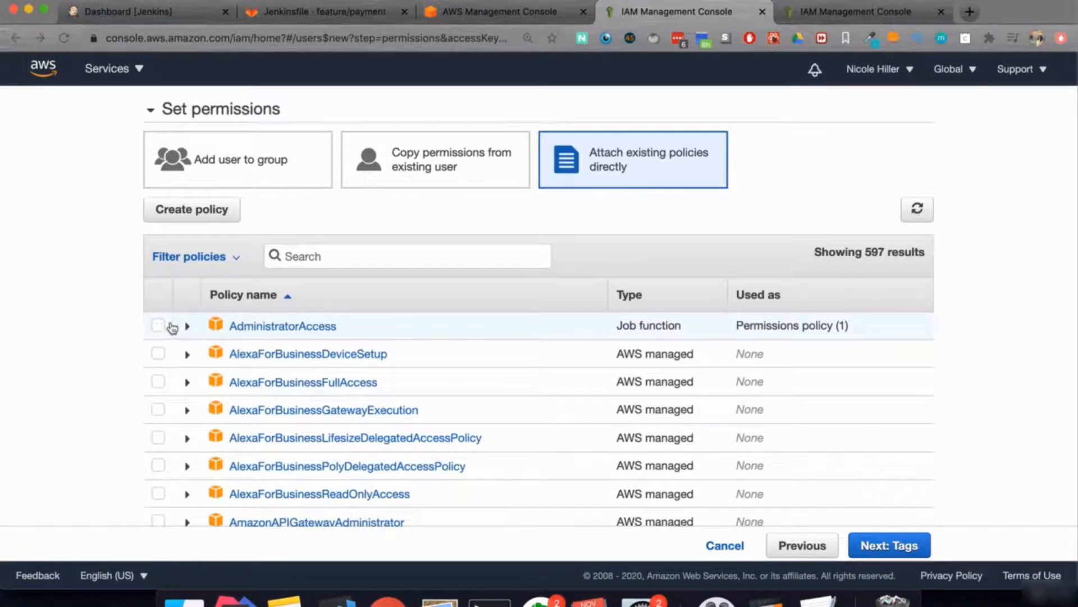
pyautogui.click(899, 548)
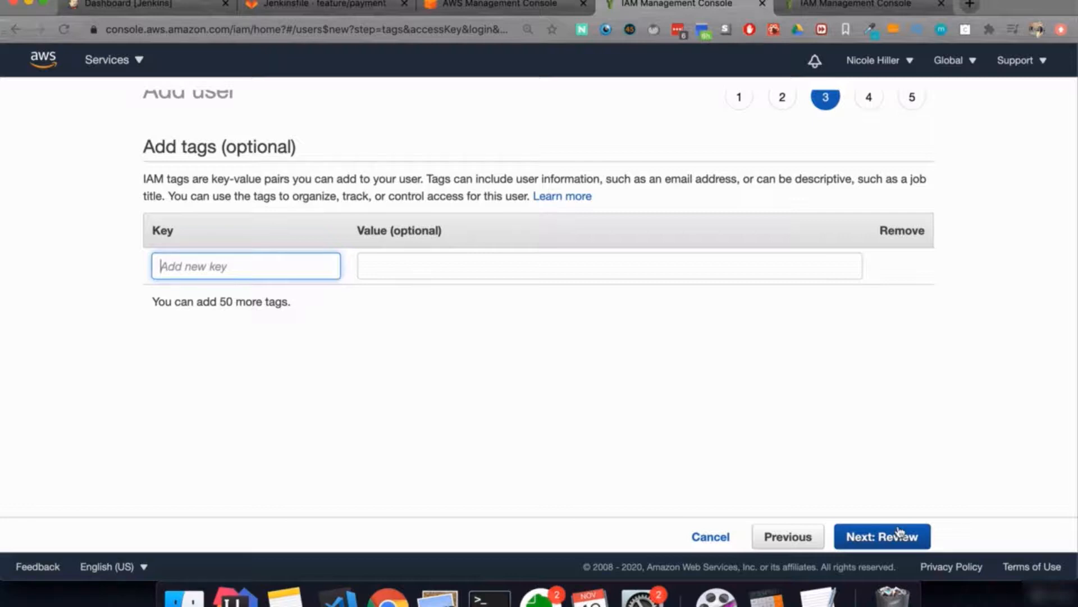
pyautogui.click(854, 416)
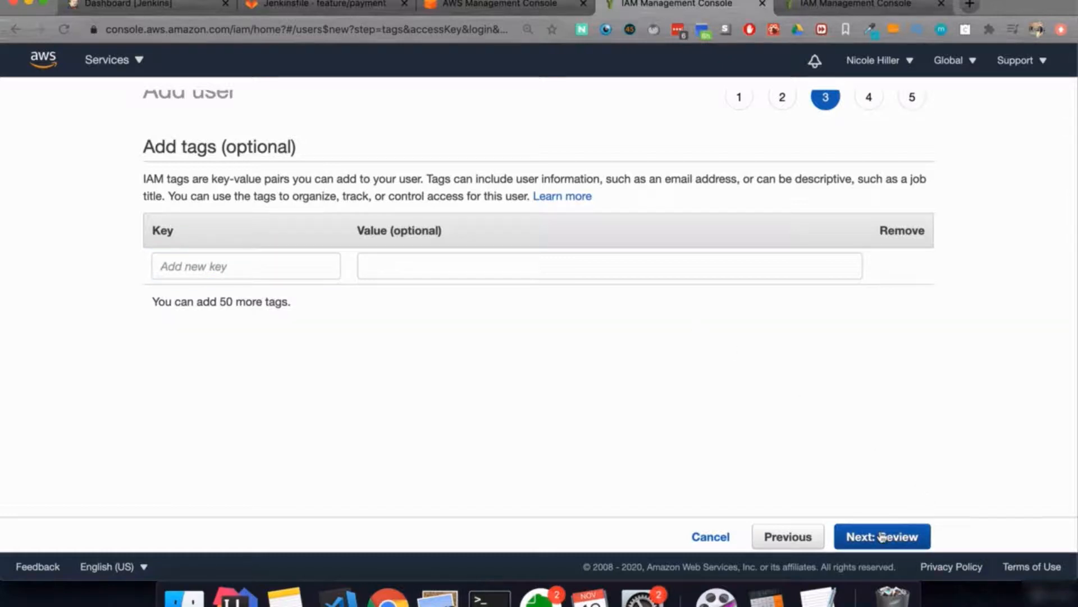
pyautogui.click(905, 554)
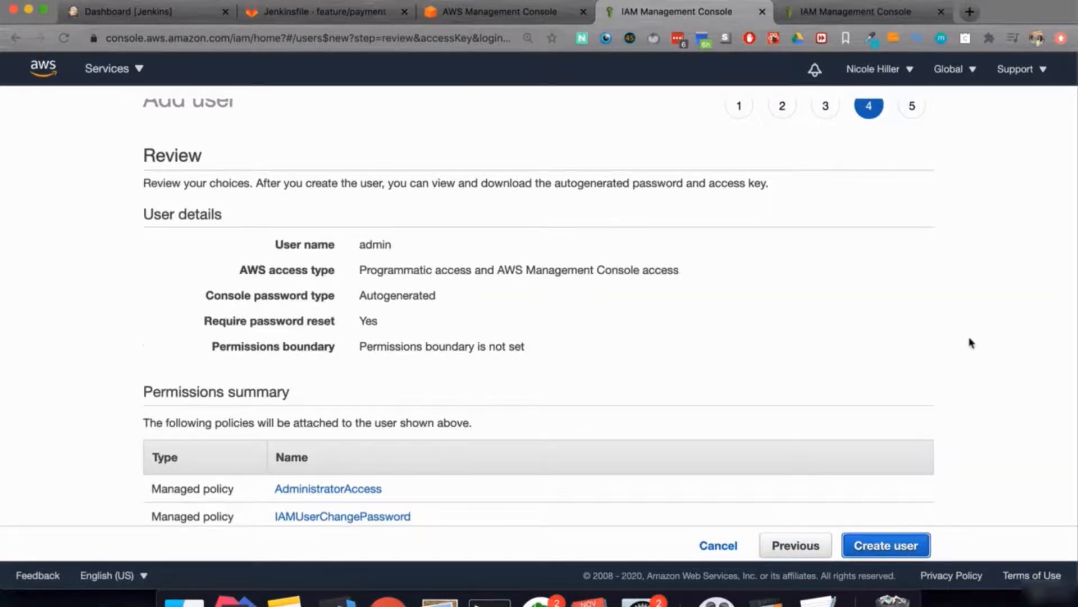
# Check the user details and permissions summary, and create the admin user.
pyautogui.scroll(-2, 970, 344)
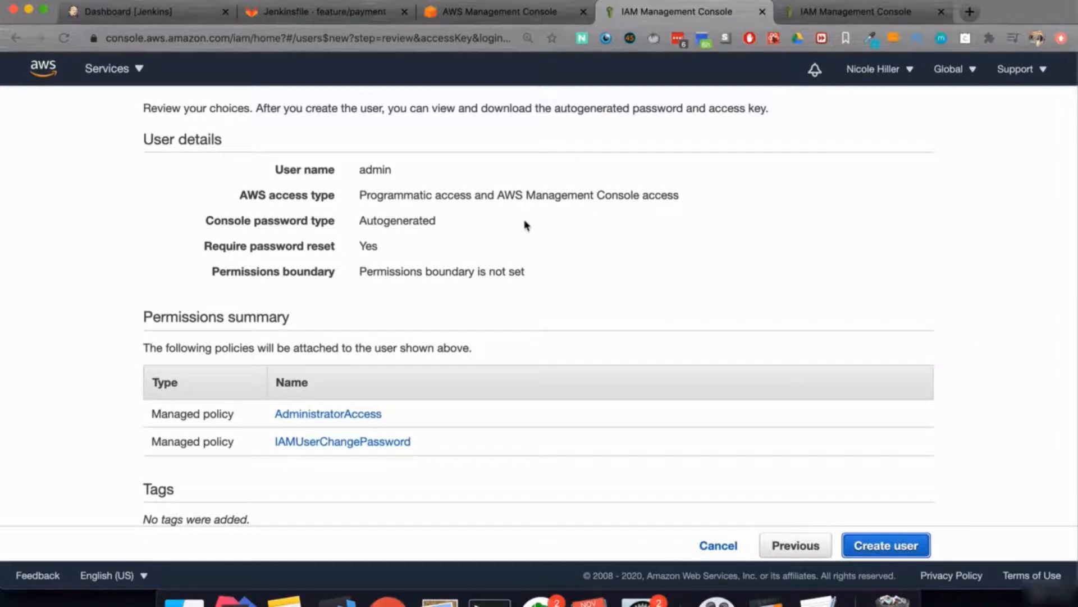
pyautogui.moveTo(358, 221); pyautogui.dragTo(443, 224)
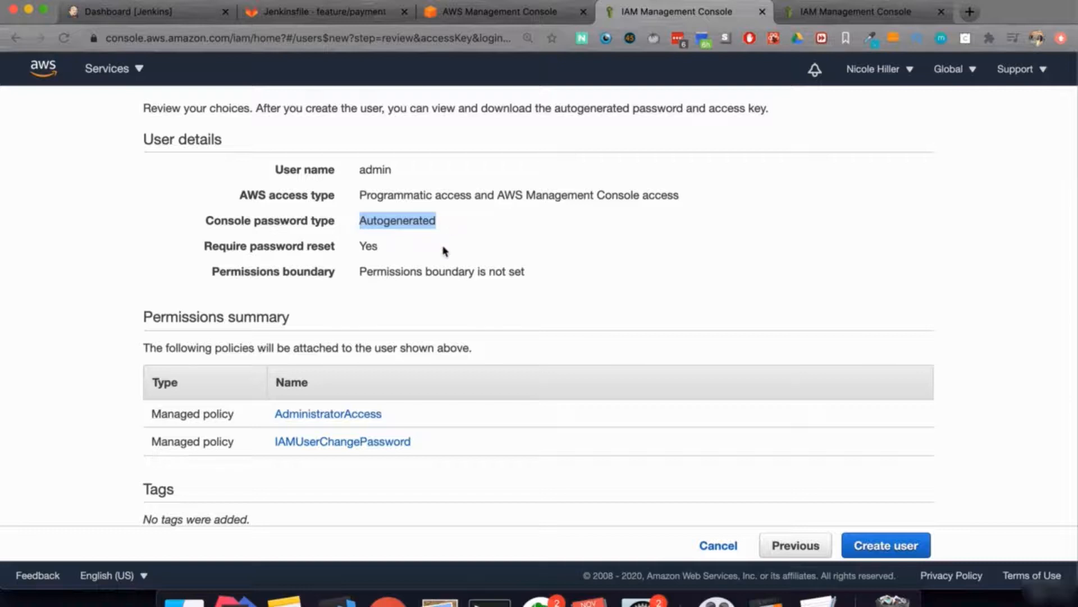
pyautogui.scroll(-1, 373, 318)
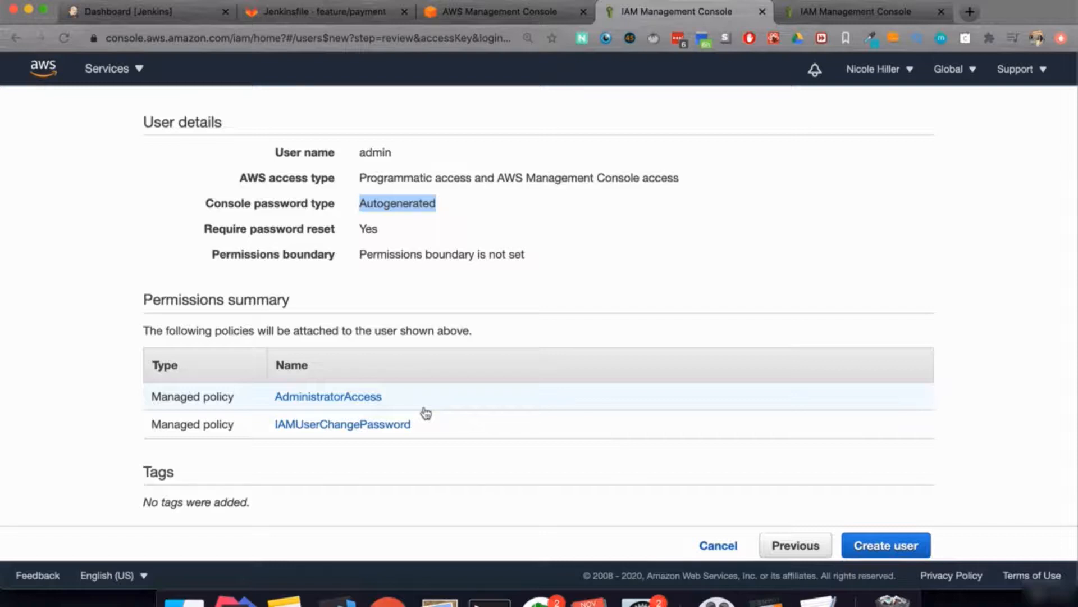
pyautogui.scroll(2, 483, 354)
pyautogui.click(669, 277)
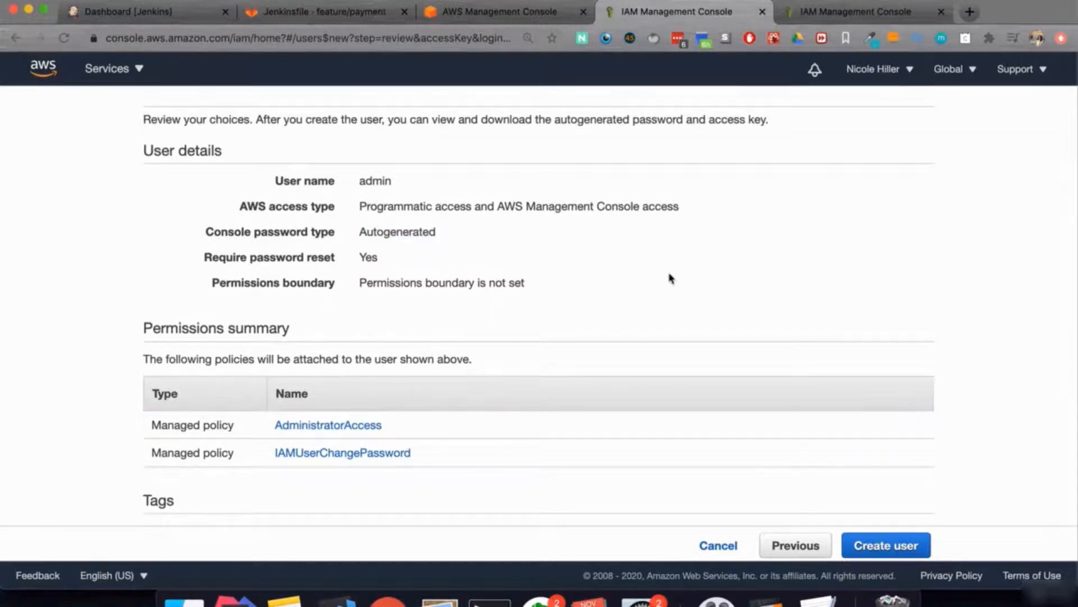
pyautogui.click(874, 546)
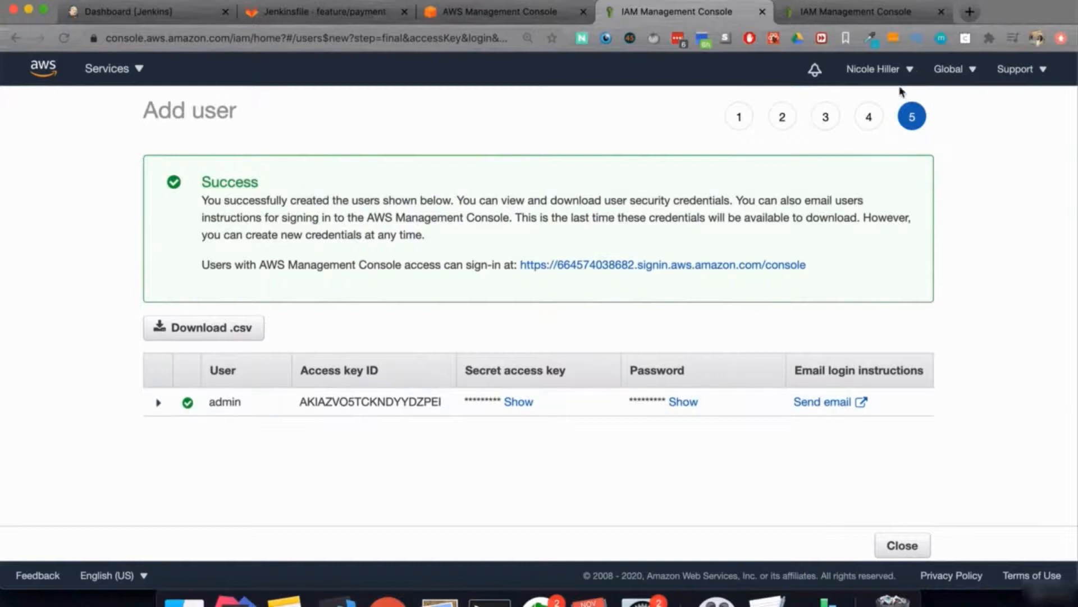
# Sign out of the current AWS account and go to the AWS sign-in page.
pyautogui.click(906, 73)
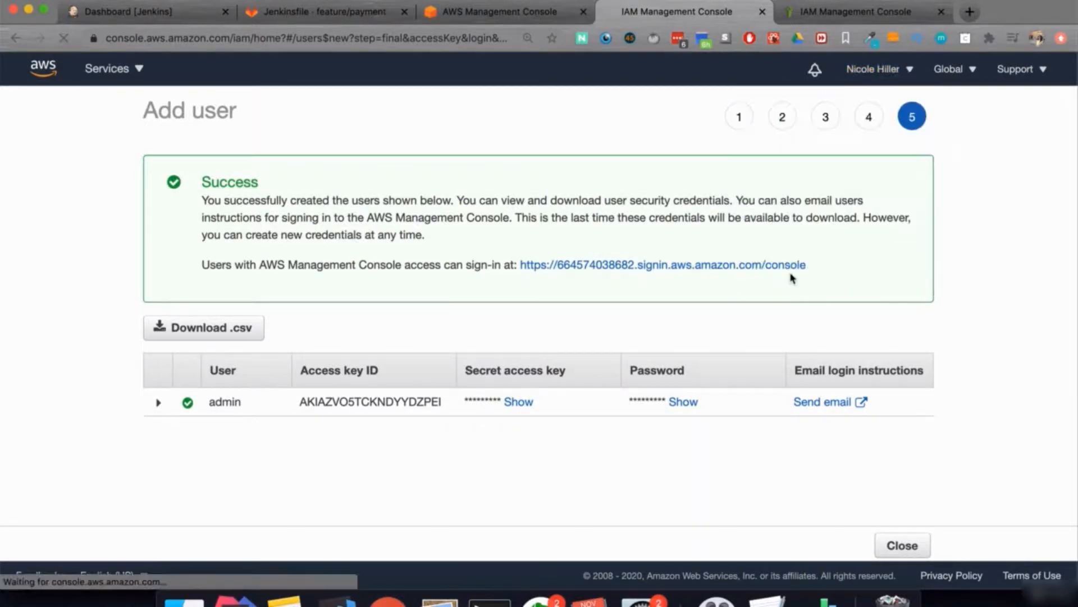
pyautogui.click(599, 269)
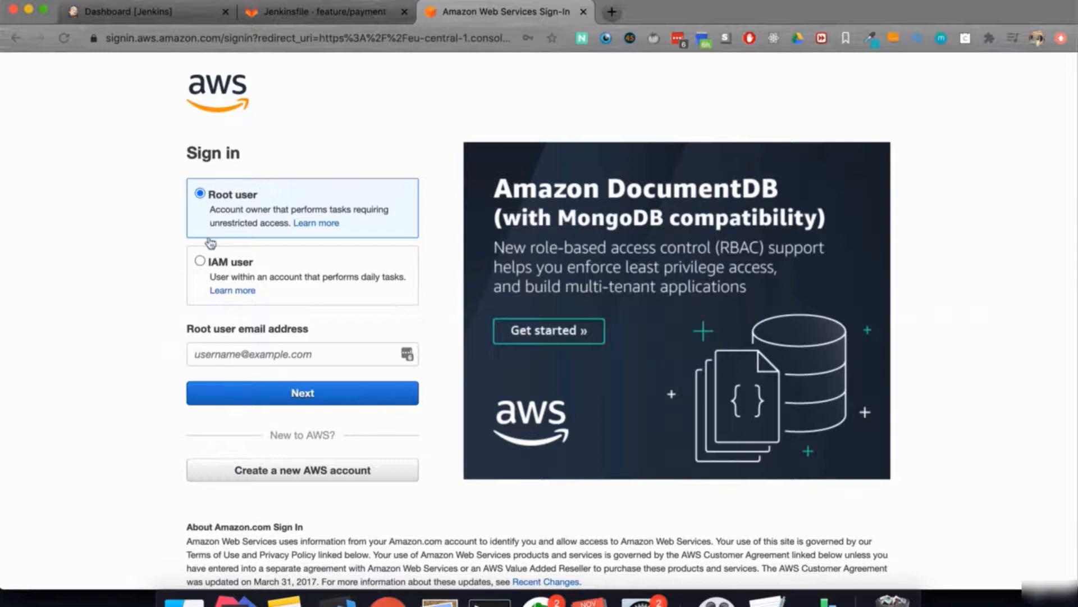
# Choose IAM user sign-in, switch to the credentials spreadsheet in Numbers and open its console login link, checking the prefilled account ID.
pyautogui.click(201, 261)
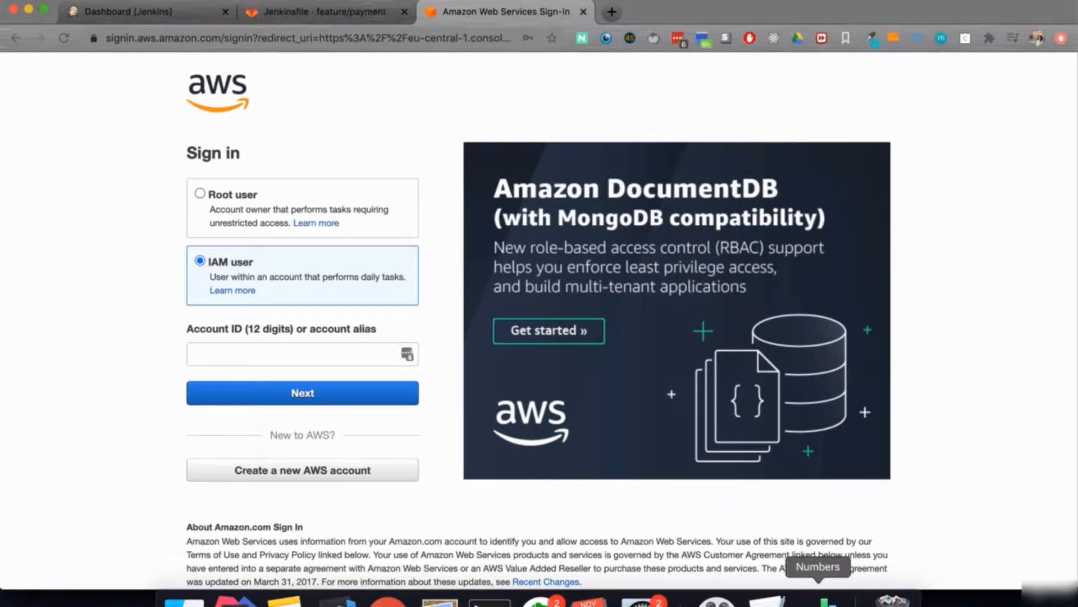
pyautogui.click(824, 599)
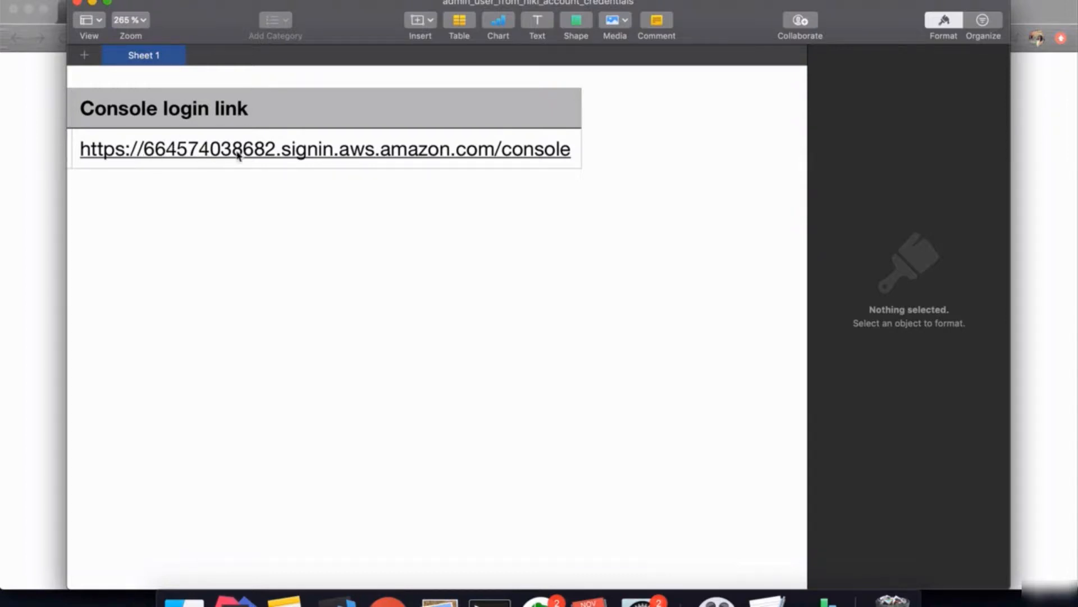
pyautogui.click(194, 153)
pyautogui.click(193, 153)
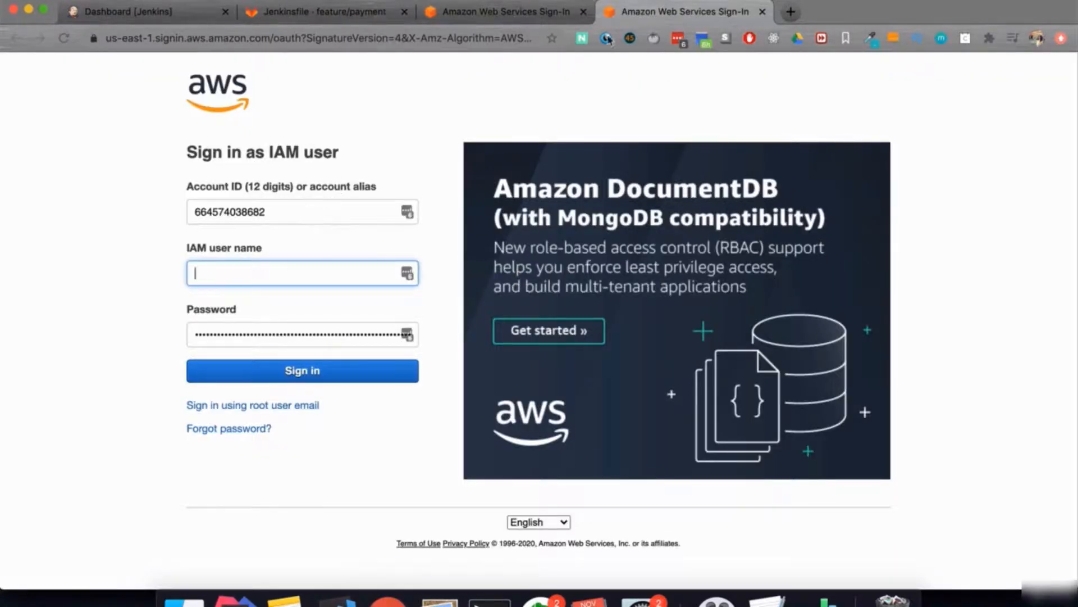
pyautogui.doubleClick(233, 209)
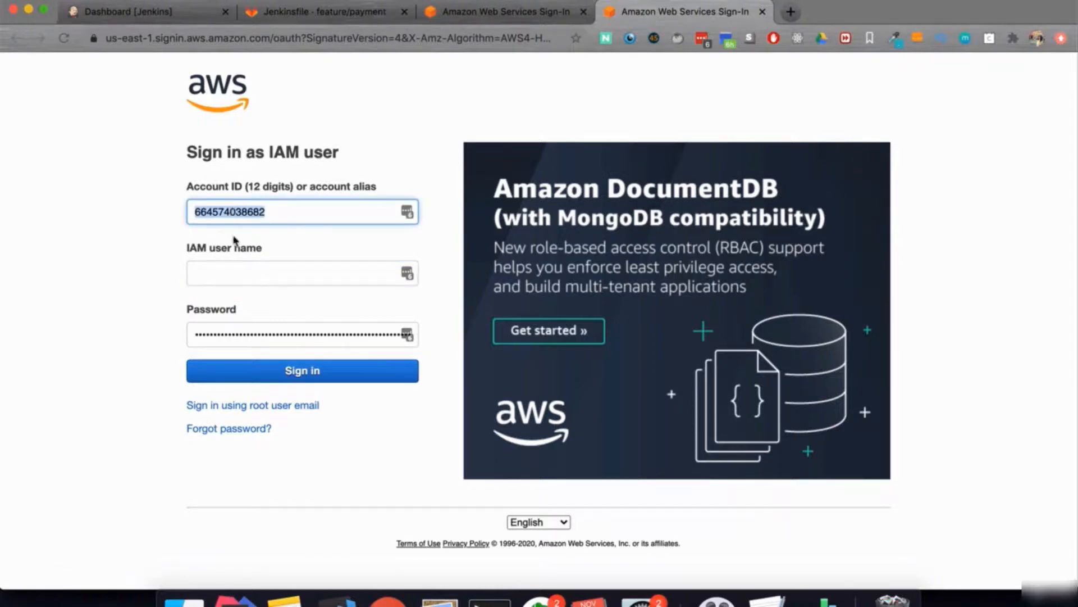
# Sign in as IAM user admin, replacing the prefilled password with the one copied from the credentials spreadsheet in Numbers.
pyautogui.click(230, 270)
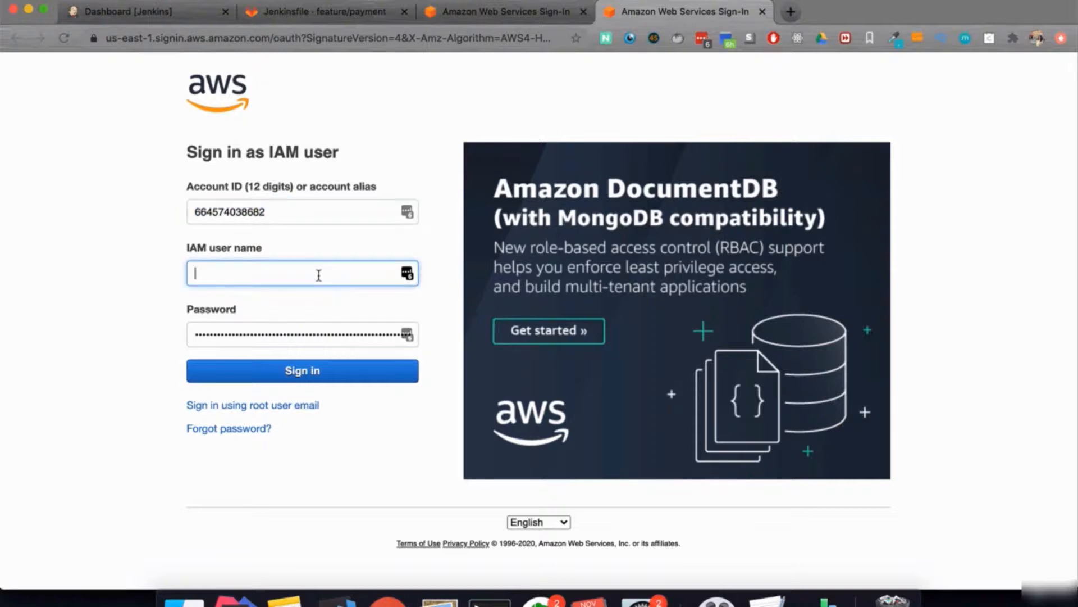
pyautogui.write('admin')
pyautogui.press('Tab')
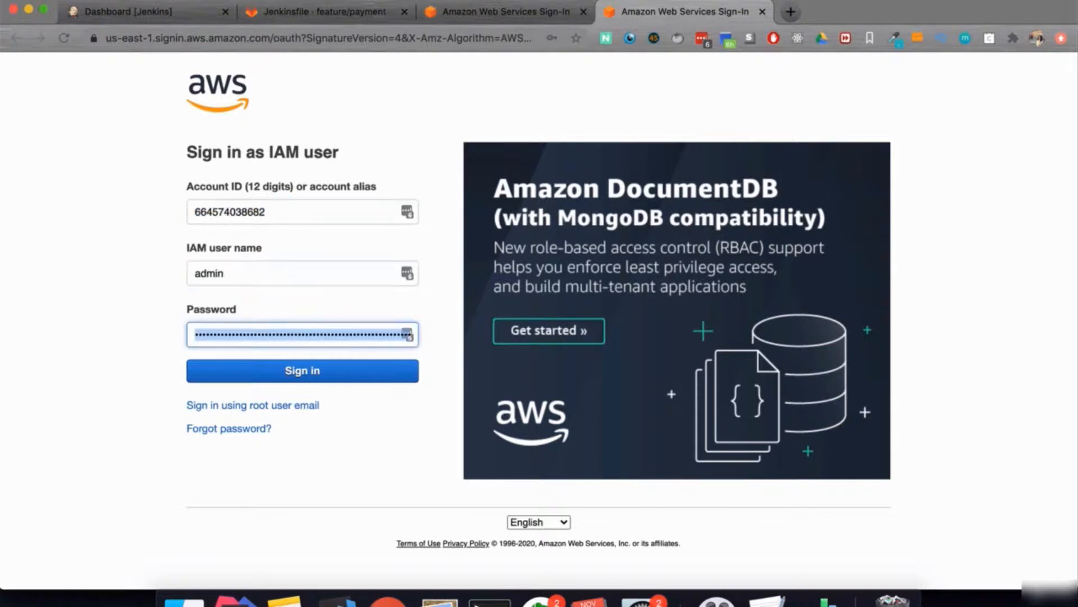
pyautogui.press('BackSpace')
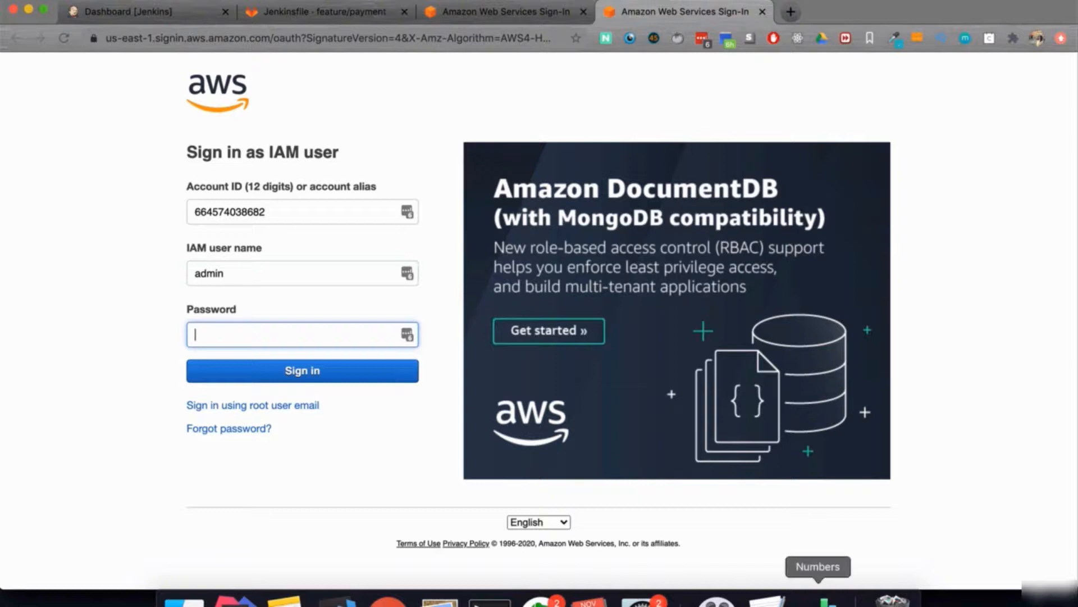
pyautogui.click(821, 600)
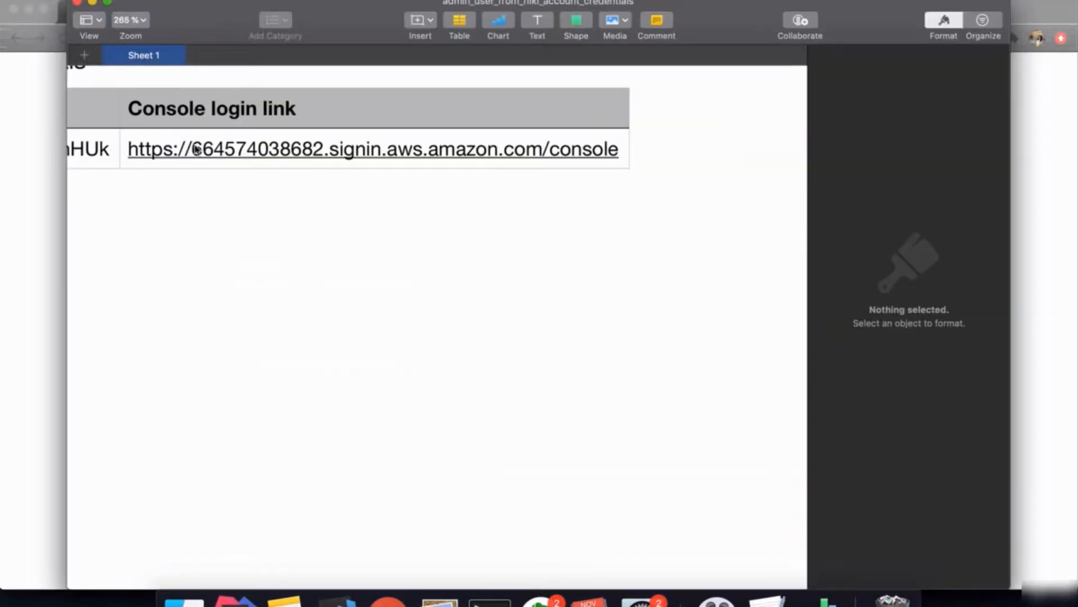
pyautogui.press('super+Tab')
pyautogui.press('super+v')
pyautogui.click(274, 372)
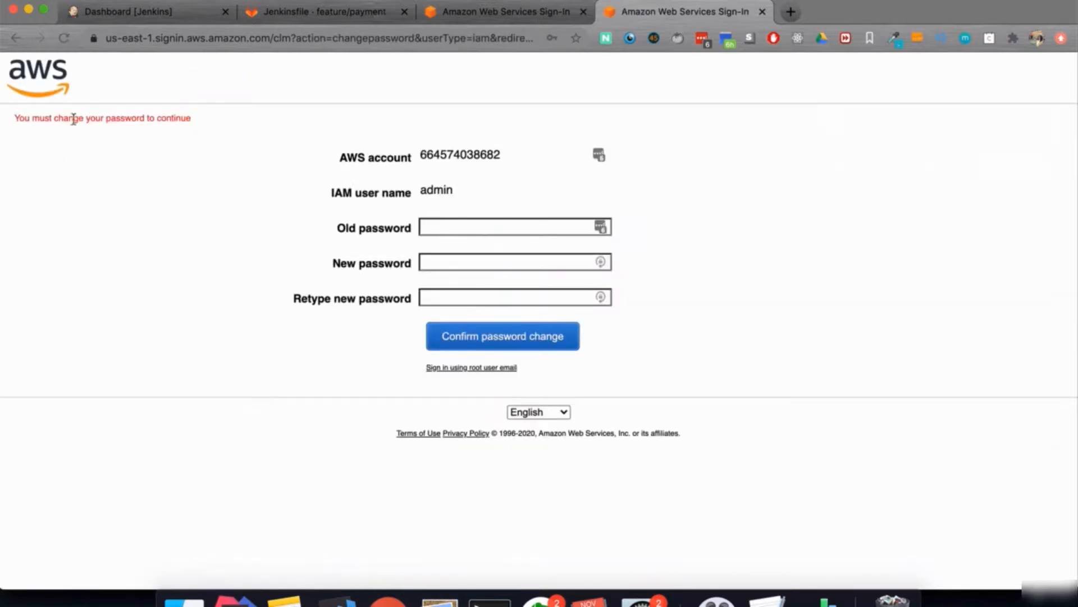
# Change the admin user's password by entering the old and new passwords, and save the login in LastPass.
pyautogui.click(464, 224)
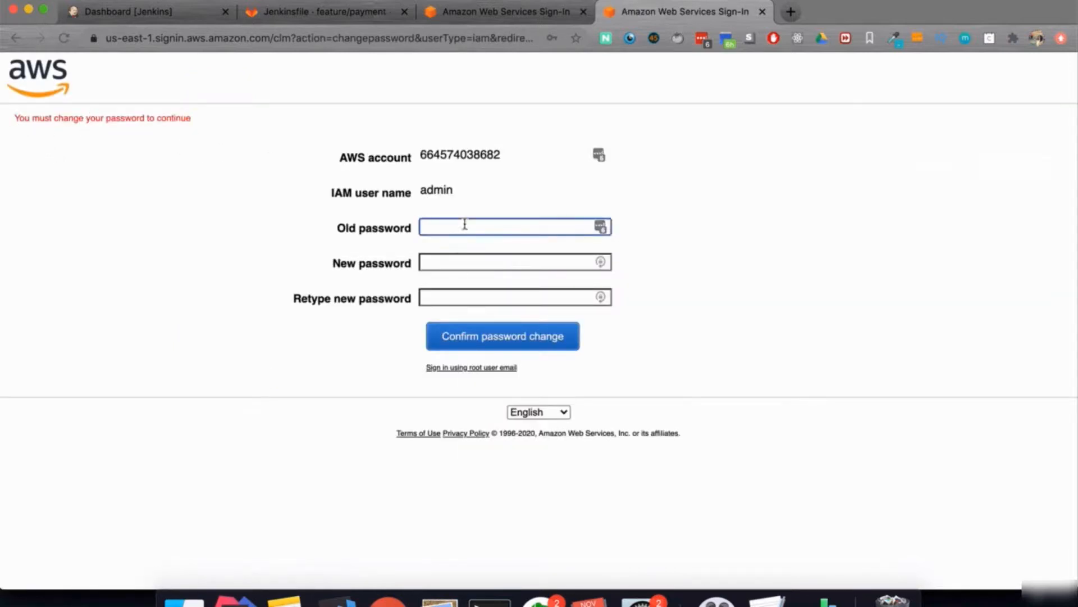
pyautogui.press('super+v')
pyautogui.click(511, 258)
pyautogui.press('super+v')
pyautogui.click(468, 296)
pyautogui.press('super+v')
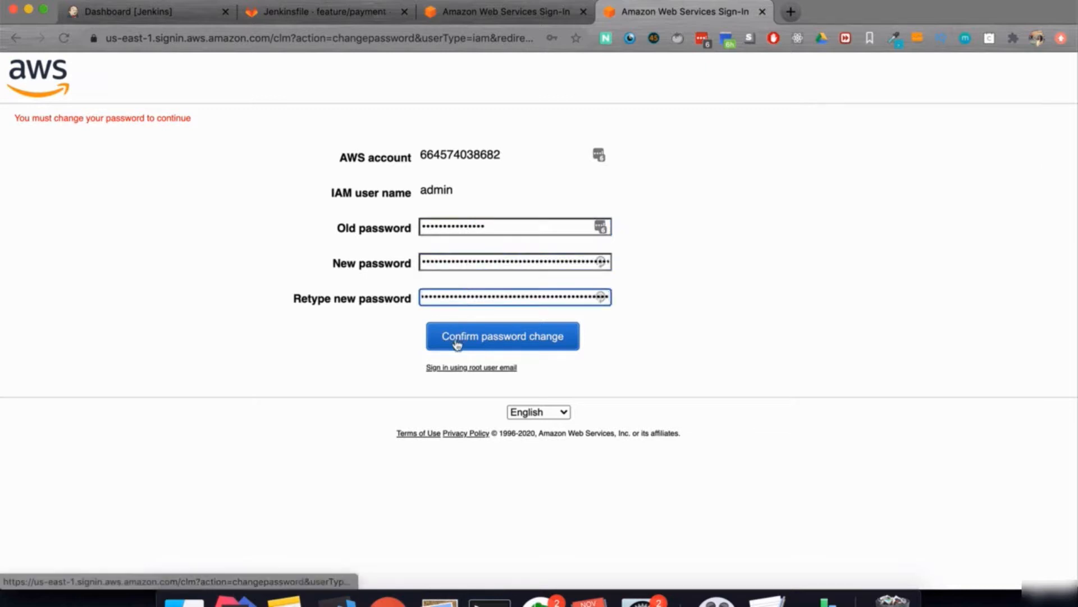
pyautogui.click(458, 344)
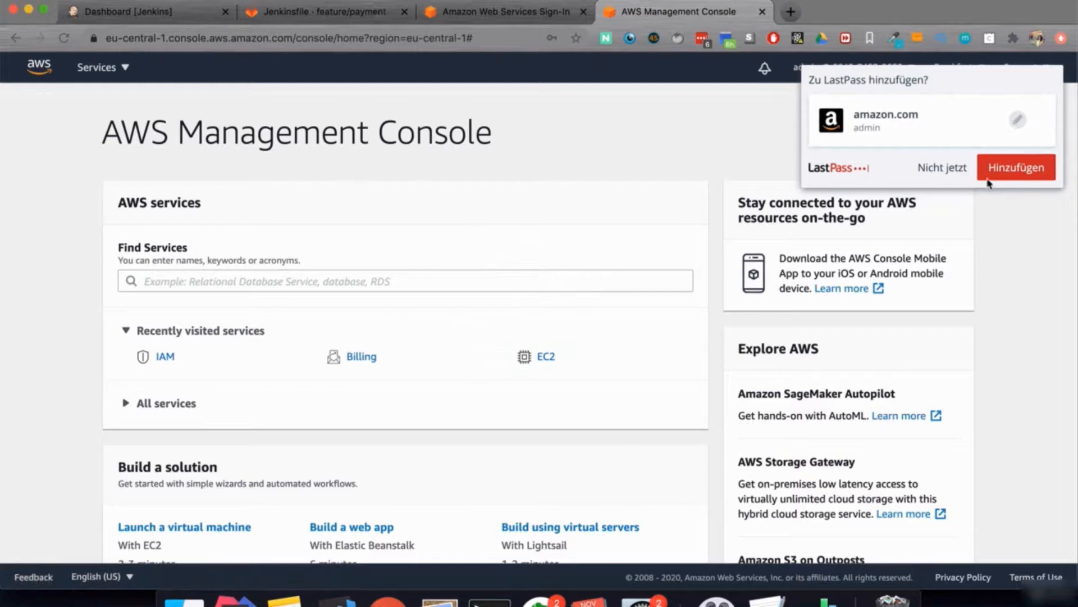
pyautogui.click(989, 179)
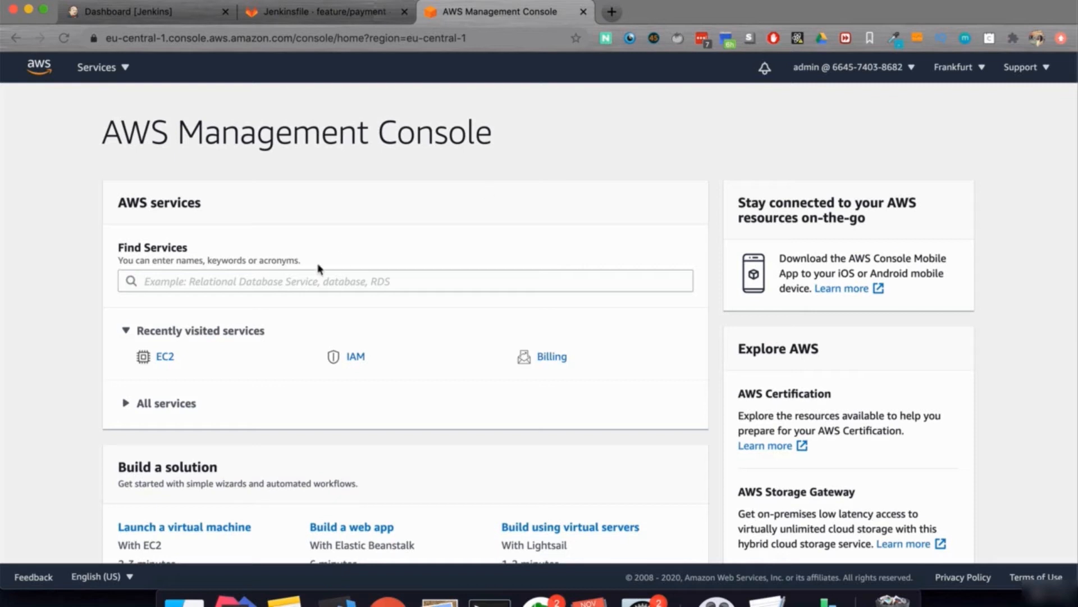
# Open the EC2 dashboard from the recently visited services.
pyautogui.click(166, 358)
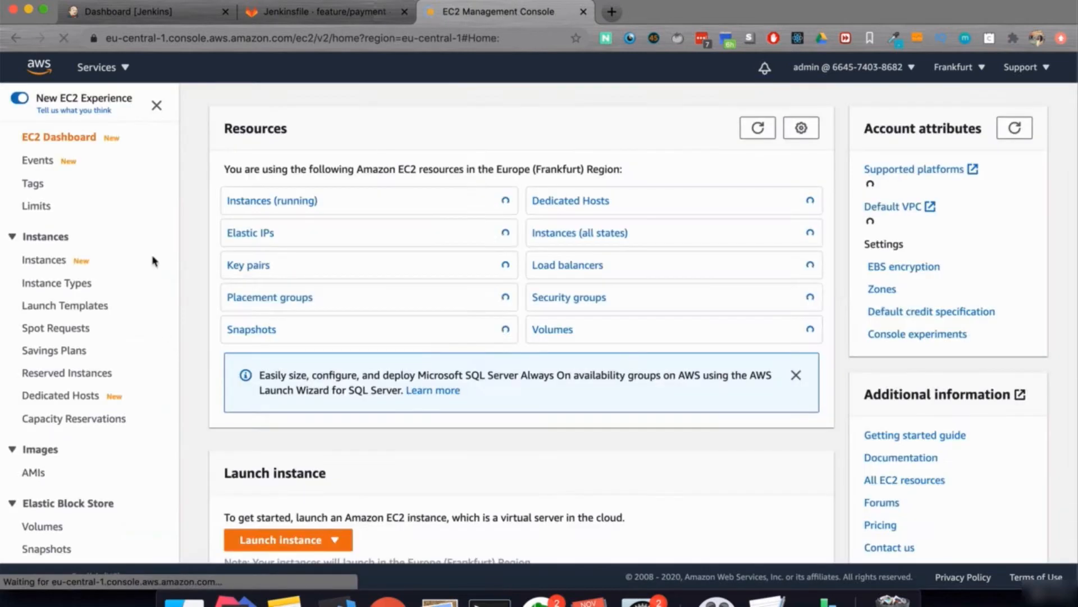